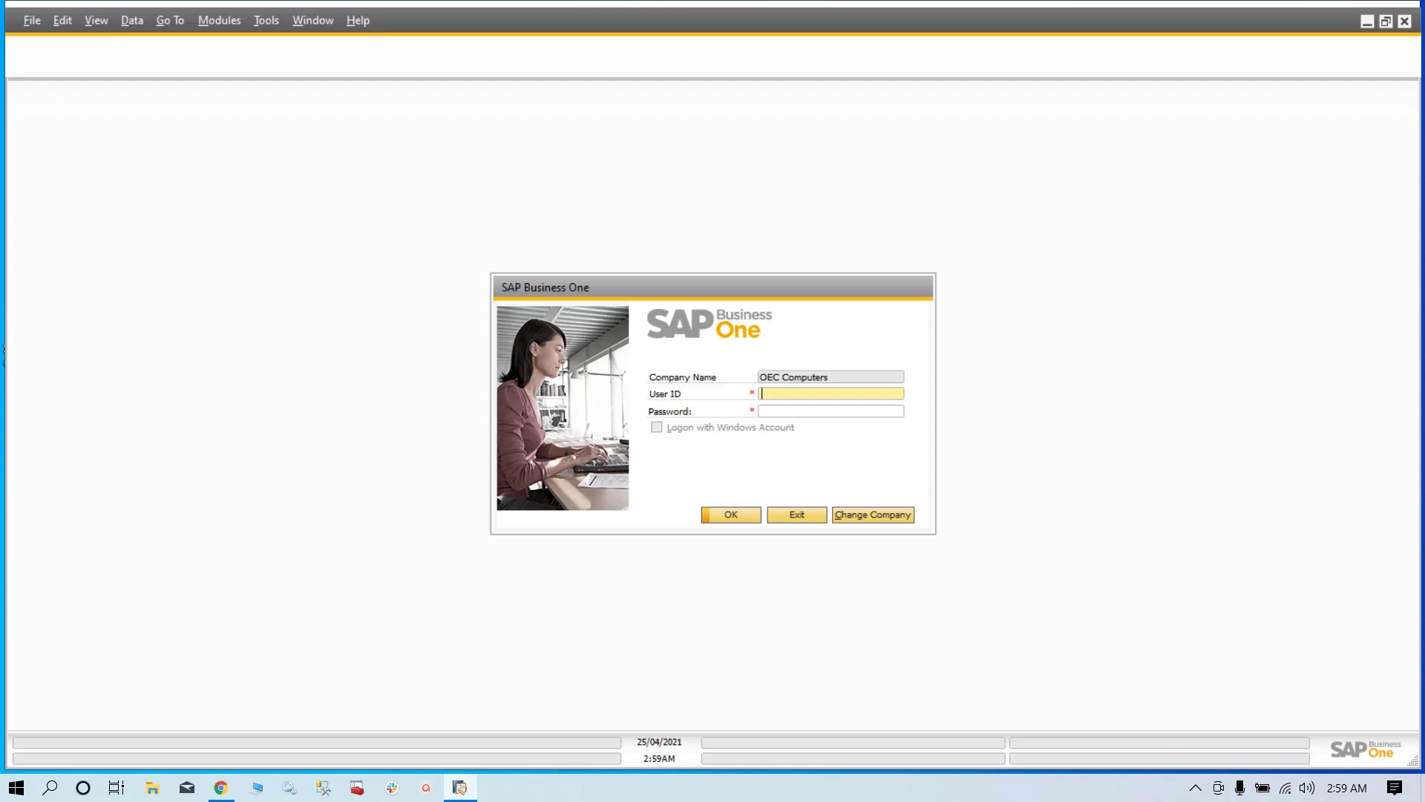
- Log in to OEC Computers with the user ID and password, fixing a mistyped user ID
{"action": "type", "text": "managermana"}
{"action": "key", "text": "BackSpace"}
{"action": "key", "text": "BackSpace"}
{"action": "key", "text": "BackSpace"}
{"action": "key", "text": "BackSpace"}
{"action": "key", "text": "Tab"}
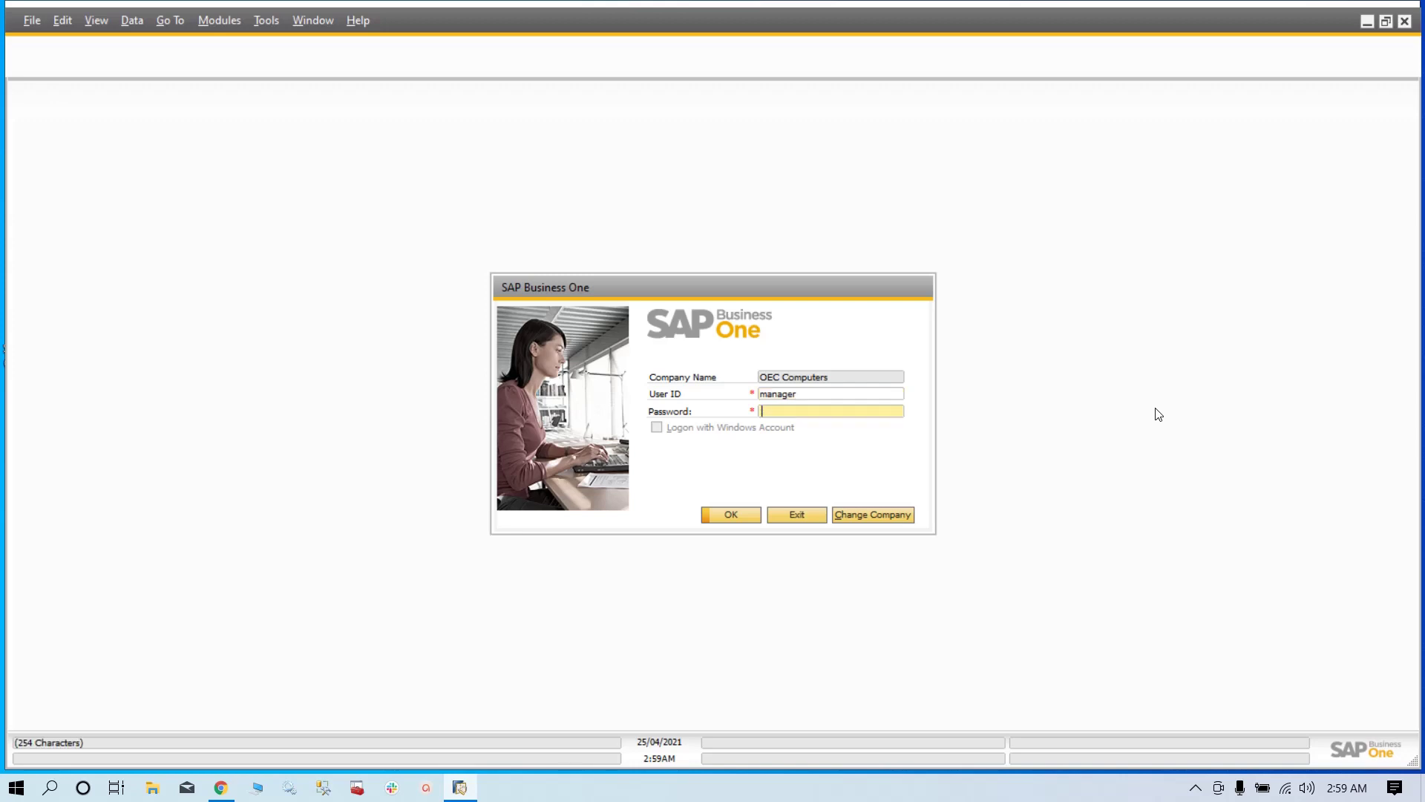
{"action": "type", "text": "manager"}
{"action": "key", "text": "Return"}
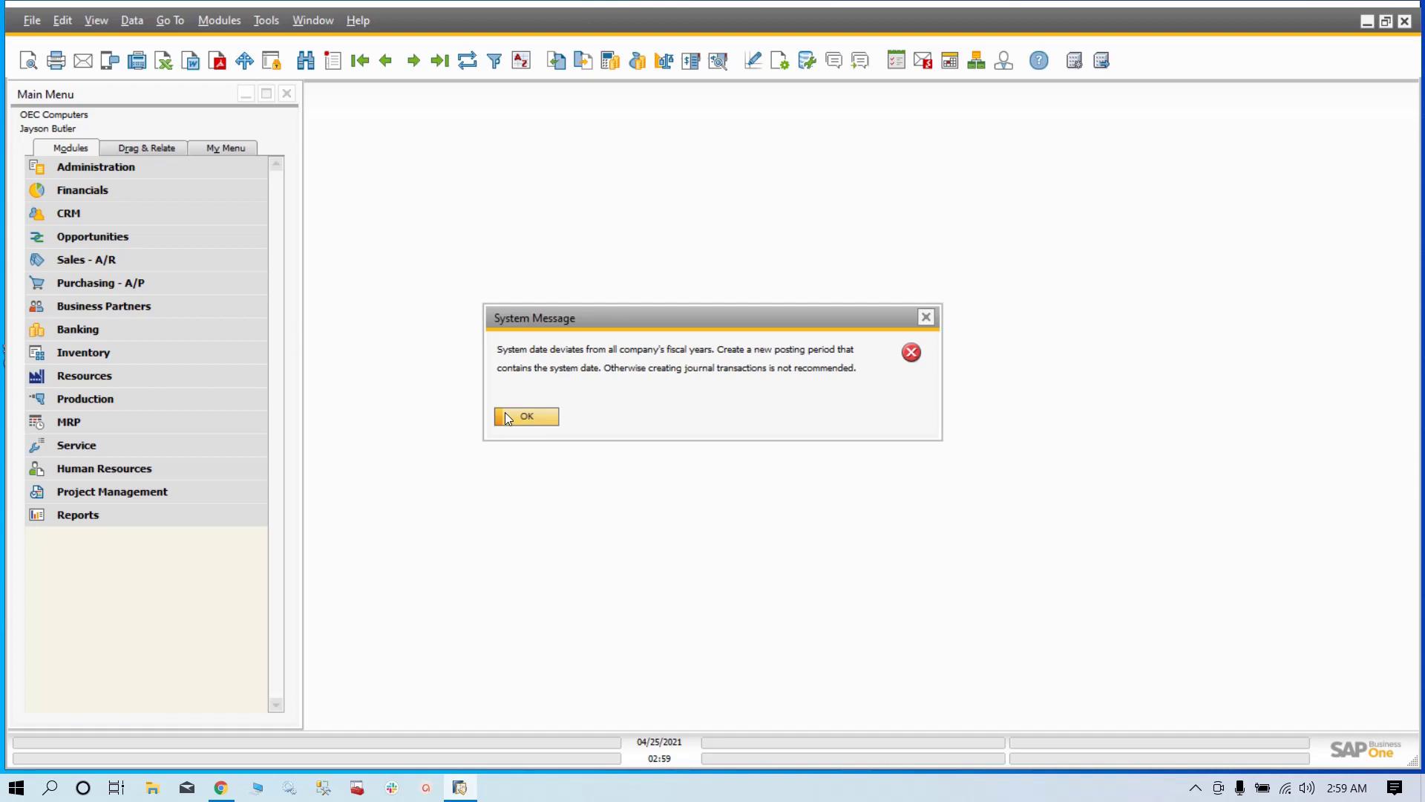
- Dismiss the fiscal-year warning and open Posting Periods under Administration > System Initialization
{"action": "left_click", "coordinate": [926, 317]}
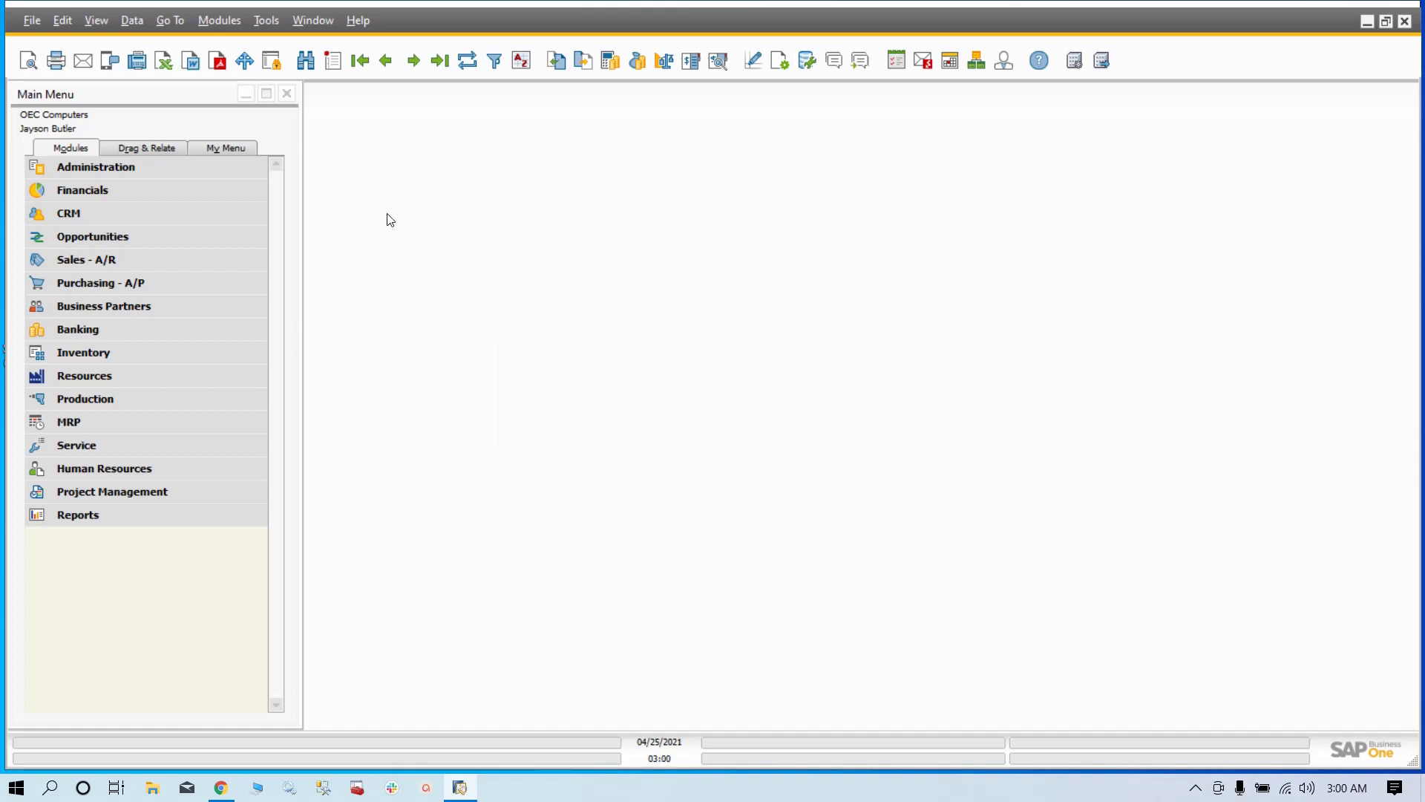
{"action": "left_click", "coordinate": [130, 164]}
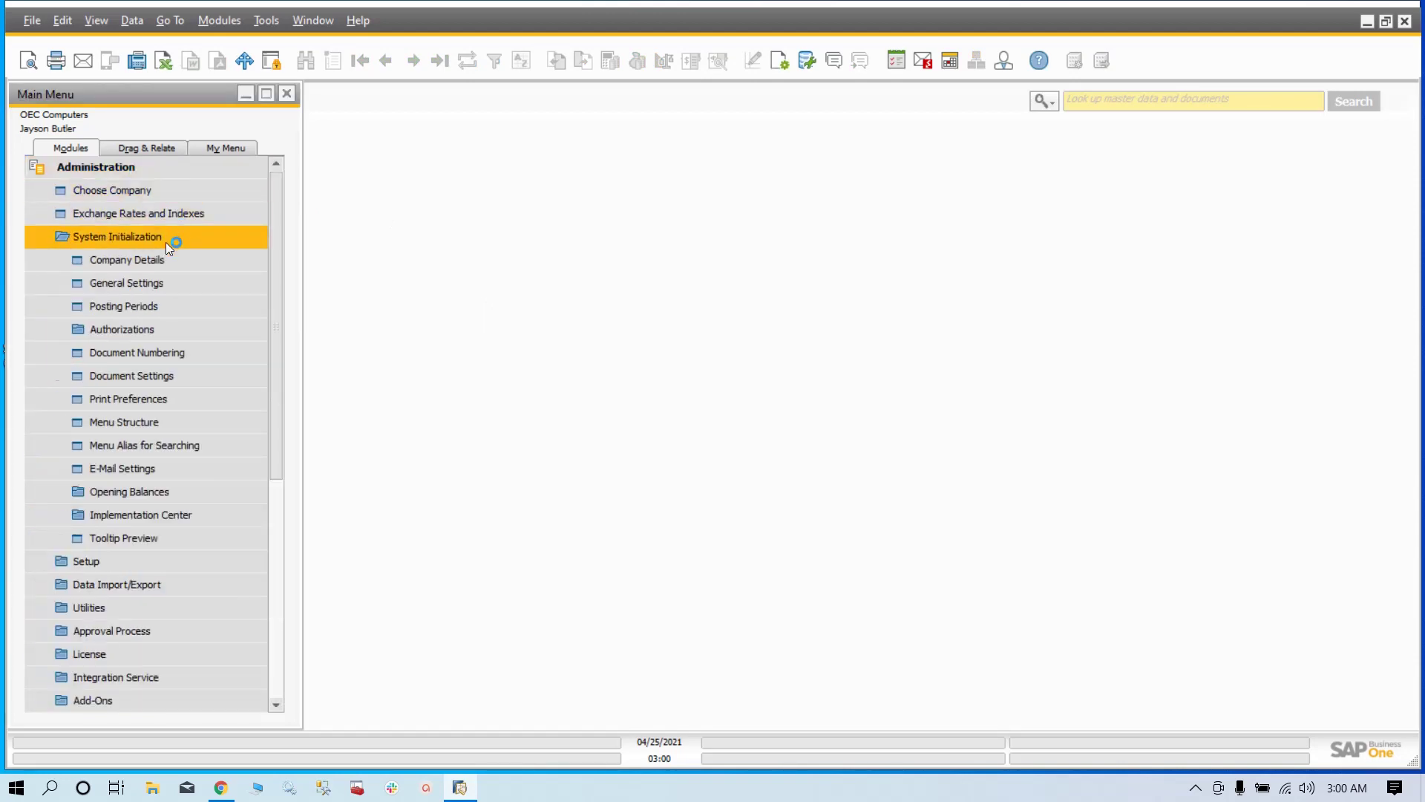
{"action": "left_click", "coordinate": [179, 305]}
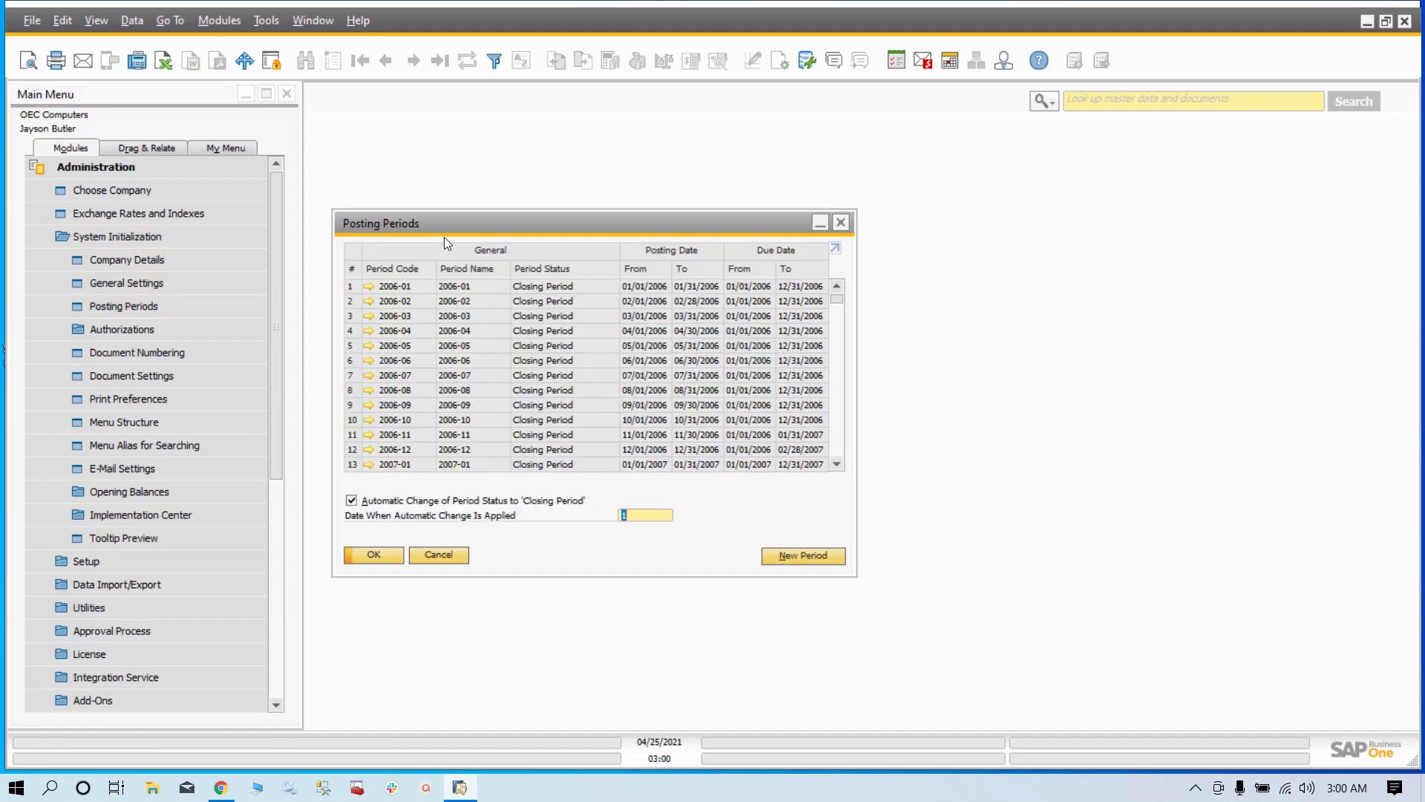
- Move the Posting Periods window and scroll the table to confirm periods end at 2020-12
{"action": "left_click_drag", "start_coordinate": [421, 221], "coordinate": [613, 193]}
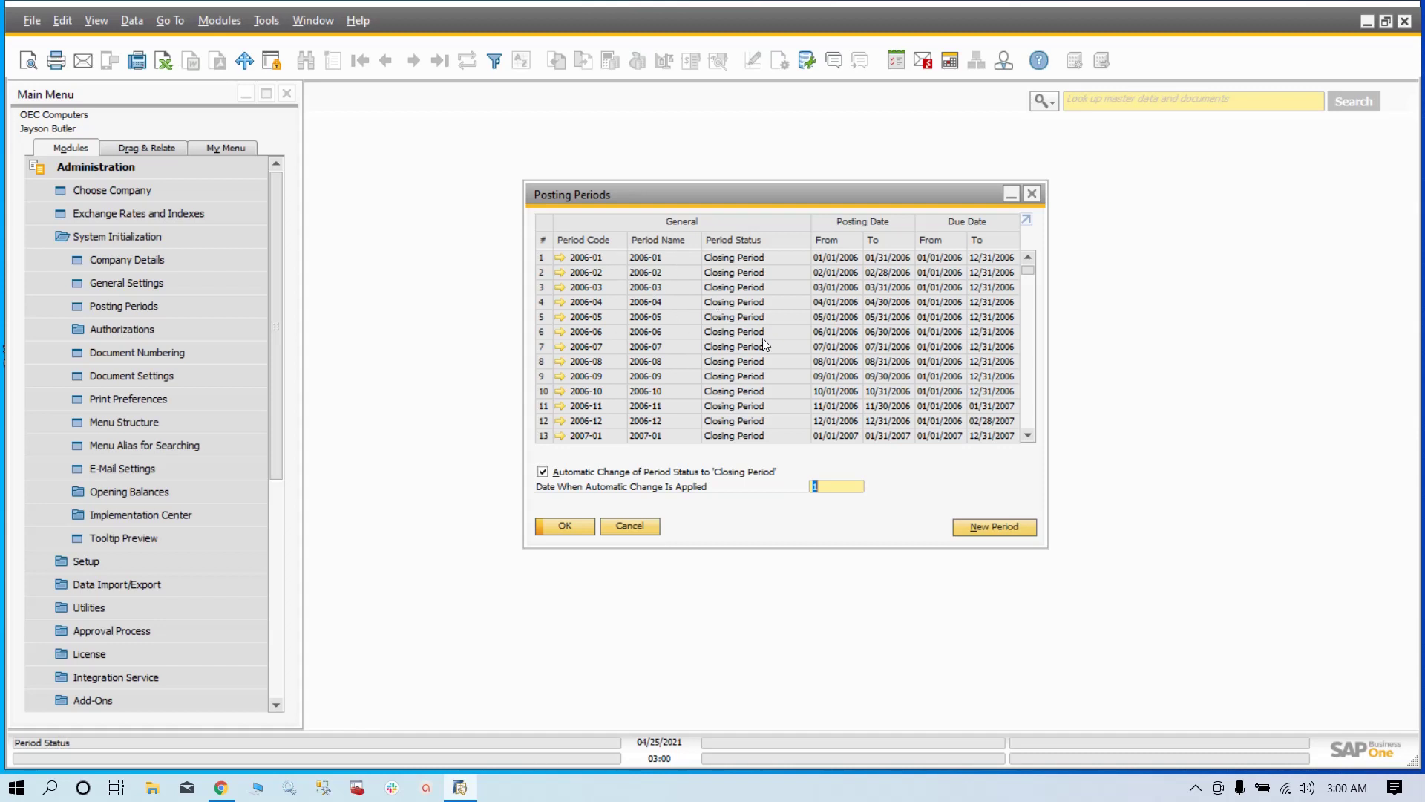
{"action": "scroll", "coordinate": [763, 339], "scroll_direction": "down", "scroll_amount": 8}
{"action": "scroll", "coordinate": [763, 343], "scroll_direction": "down", "scroll_amount": 20}
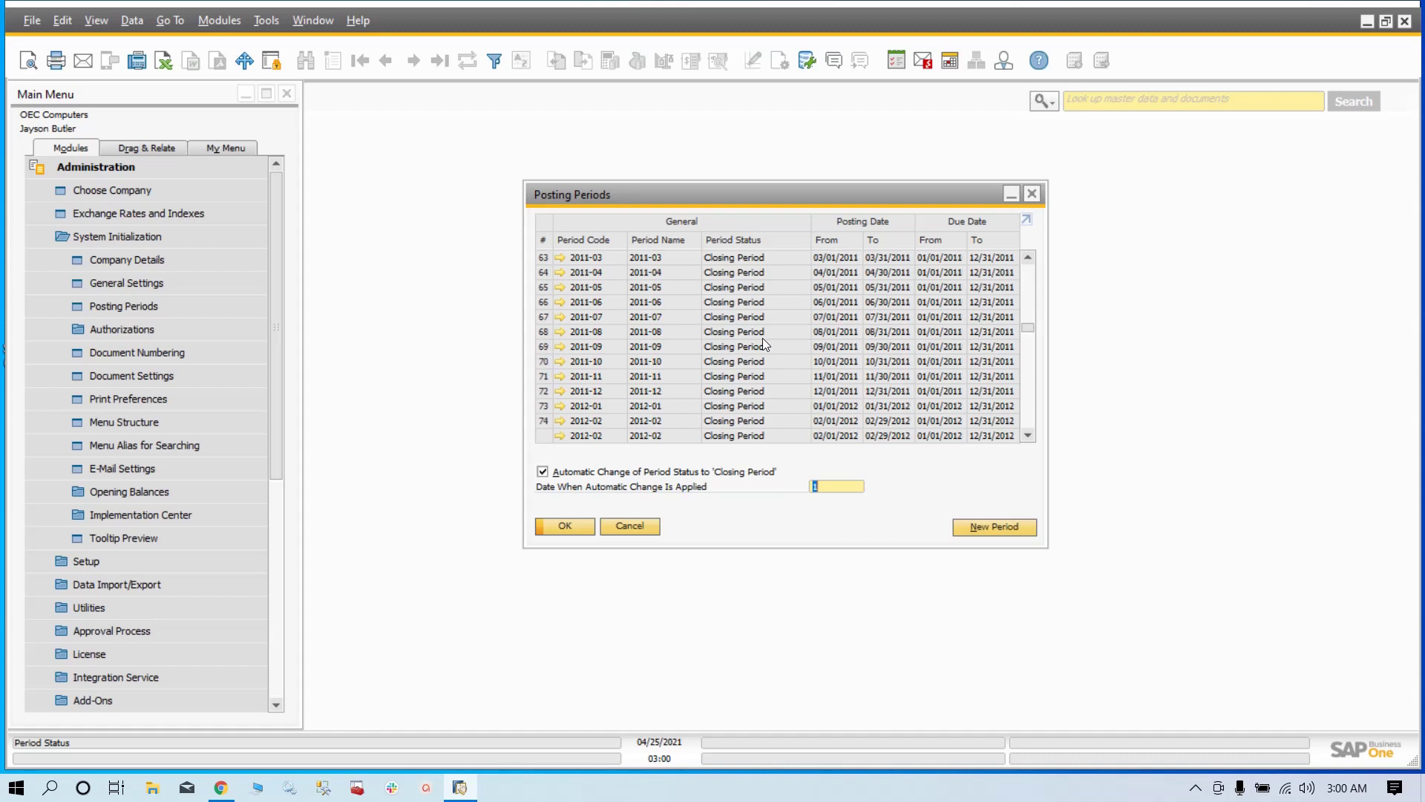
{"action": "scroll", "coordinate": [764, 339], "scroll_direction": "down", "scroll_amount": 20}
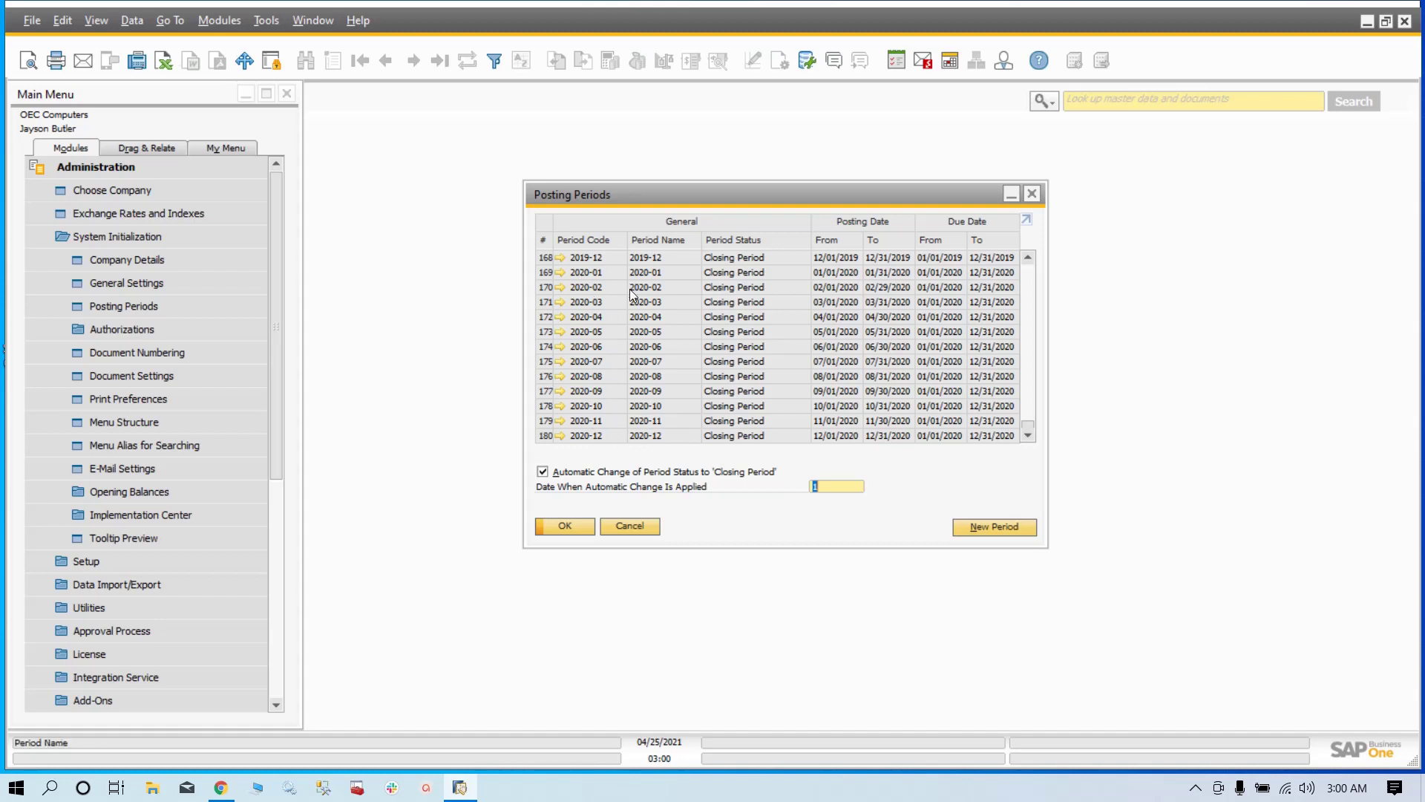
{"action": "scroll", "coordinate": [630, 289], "scroll_direction": "up", "scroll_amount": 7}
{"action": "scroll", "coordinate": [630, 290], "scroll_direction": "down", "scroll_amount": 7}
- Add new posting period 2021 with Period Code and Name 2021 and Months sub-periods
{"action": "left_click", "coordinate": [982, 527]}
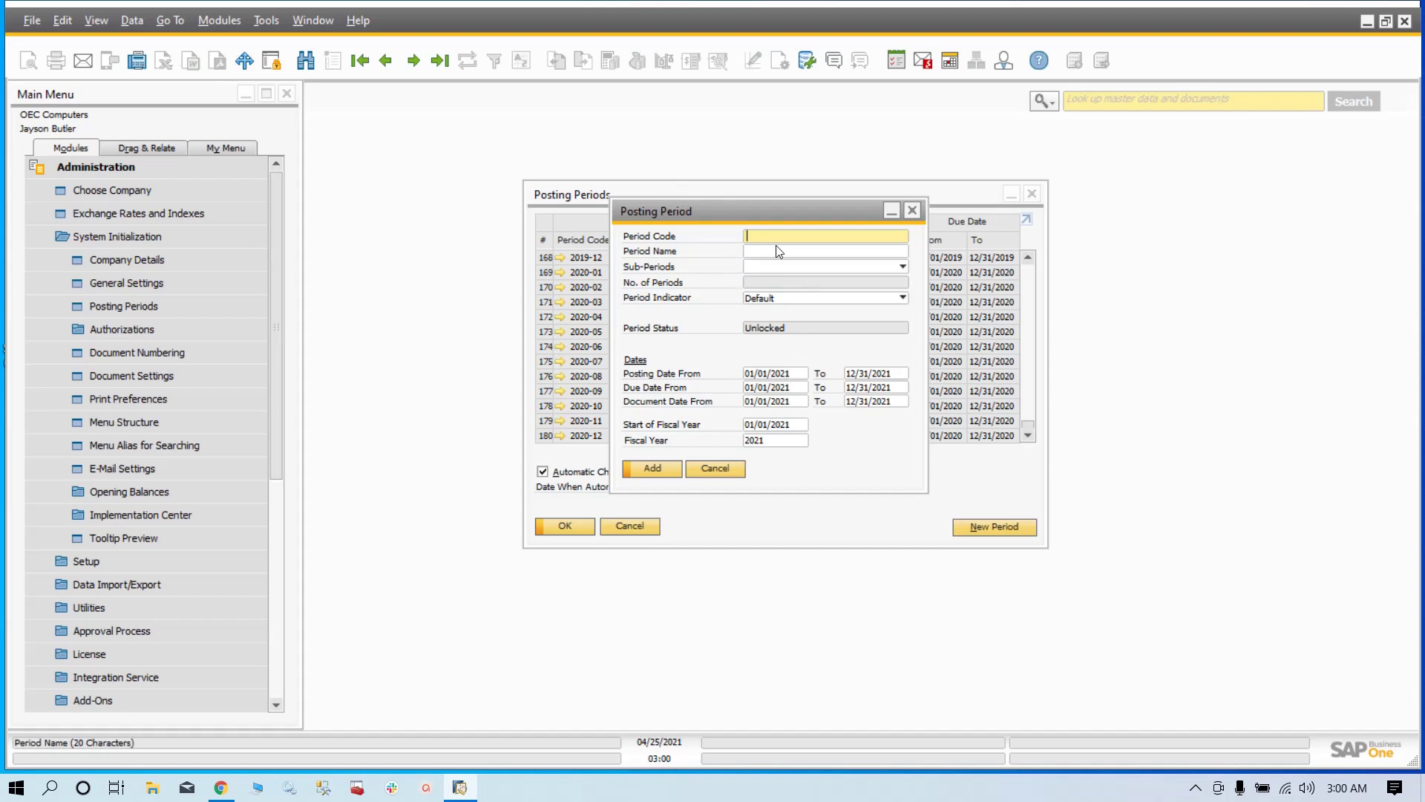
{"action": "type", "text": "21"}
{"action": "key", "text": "Tab"}
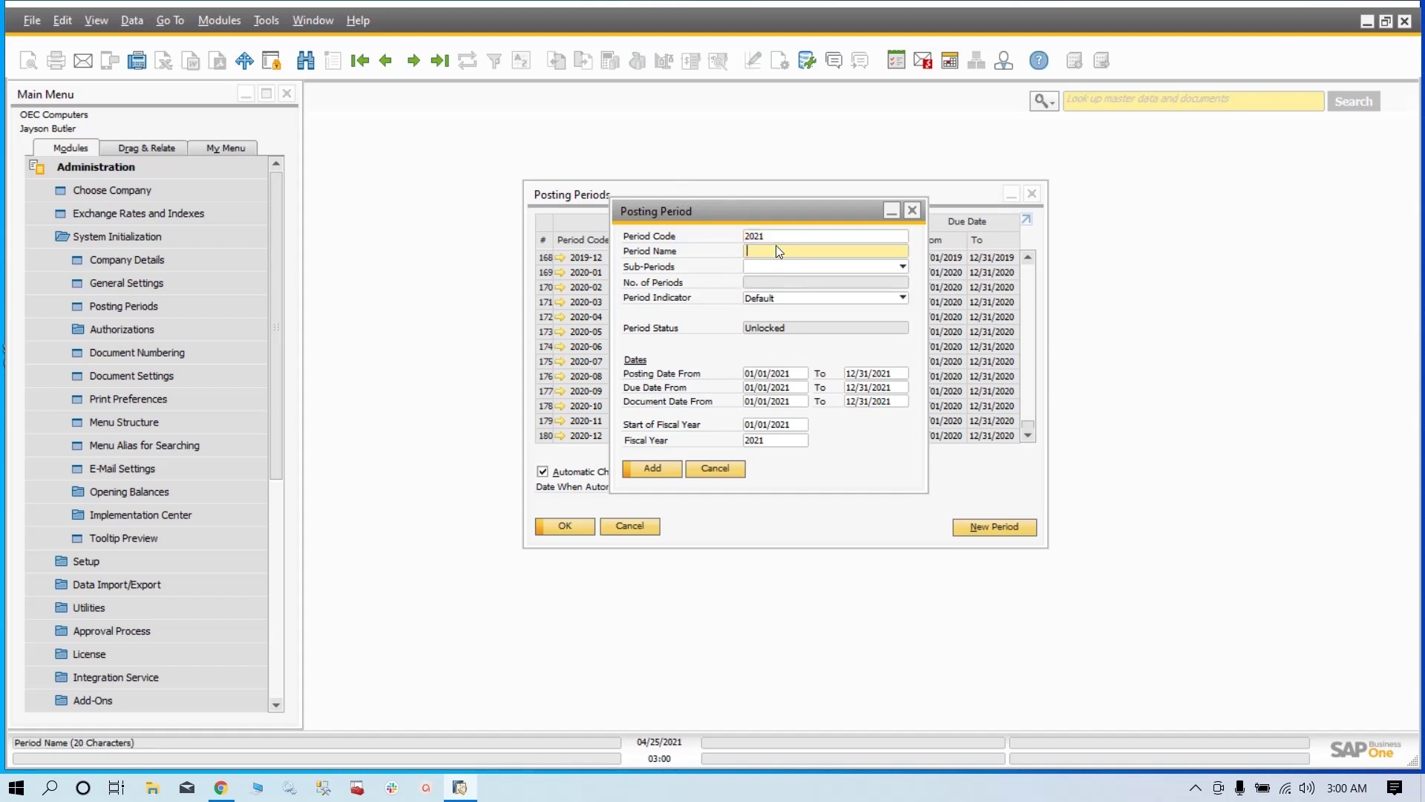
{"action": "type", "text": "2021"}
{"action": "key", "text": "Tab"}
{"action": "left_click", "coordinate": [839, 265]}
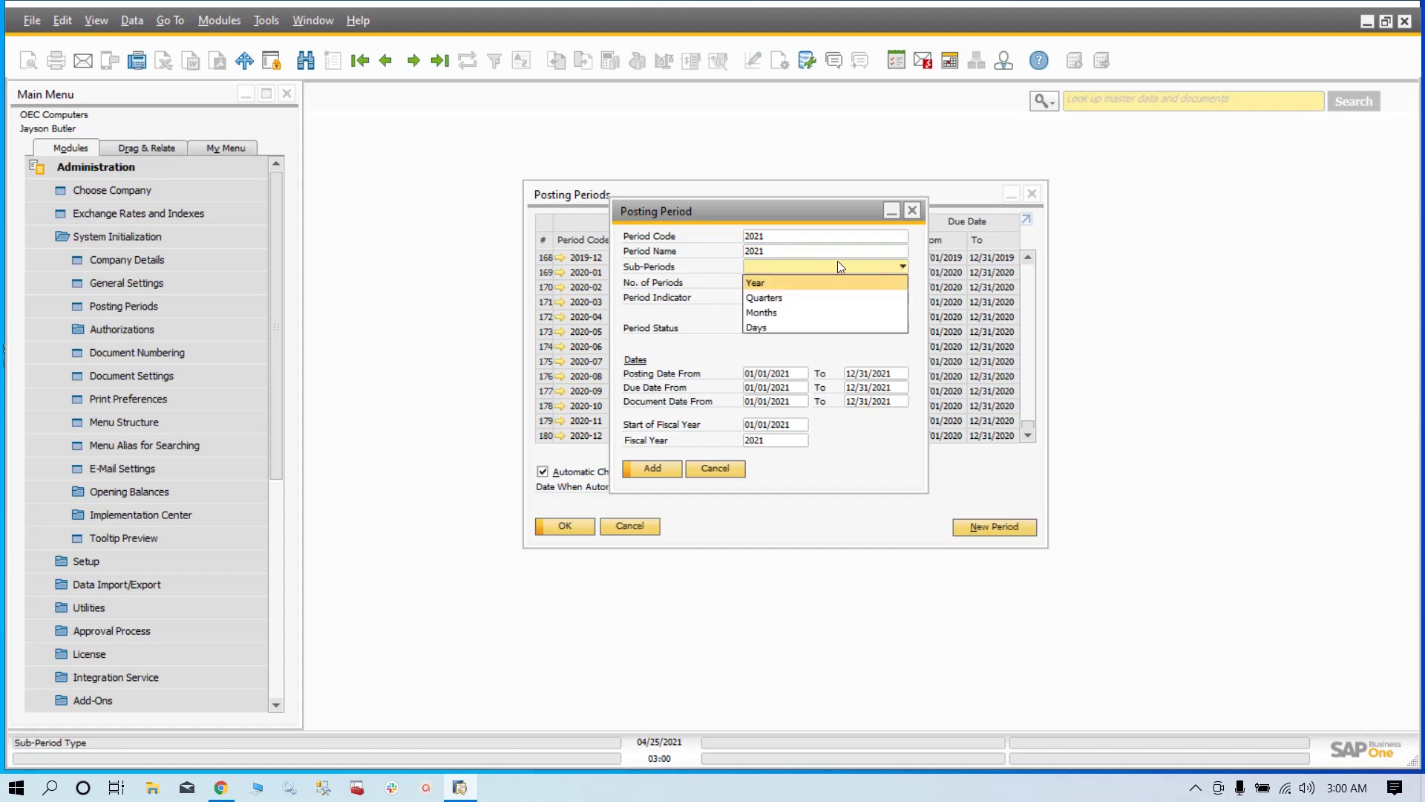
{"action": "left_click", "coordinate": [804, 309]}
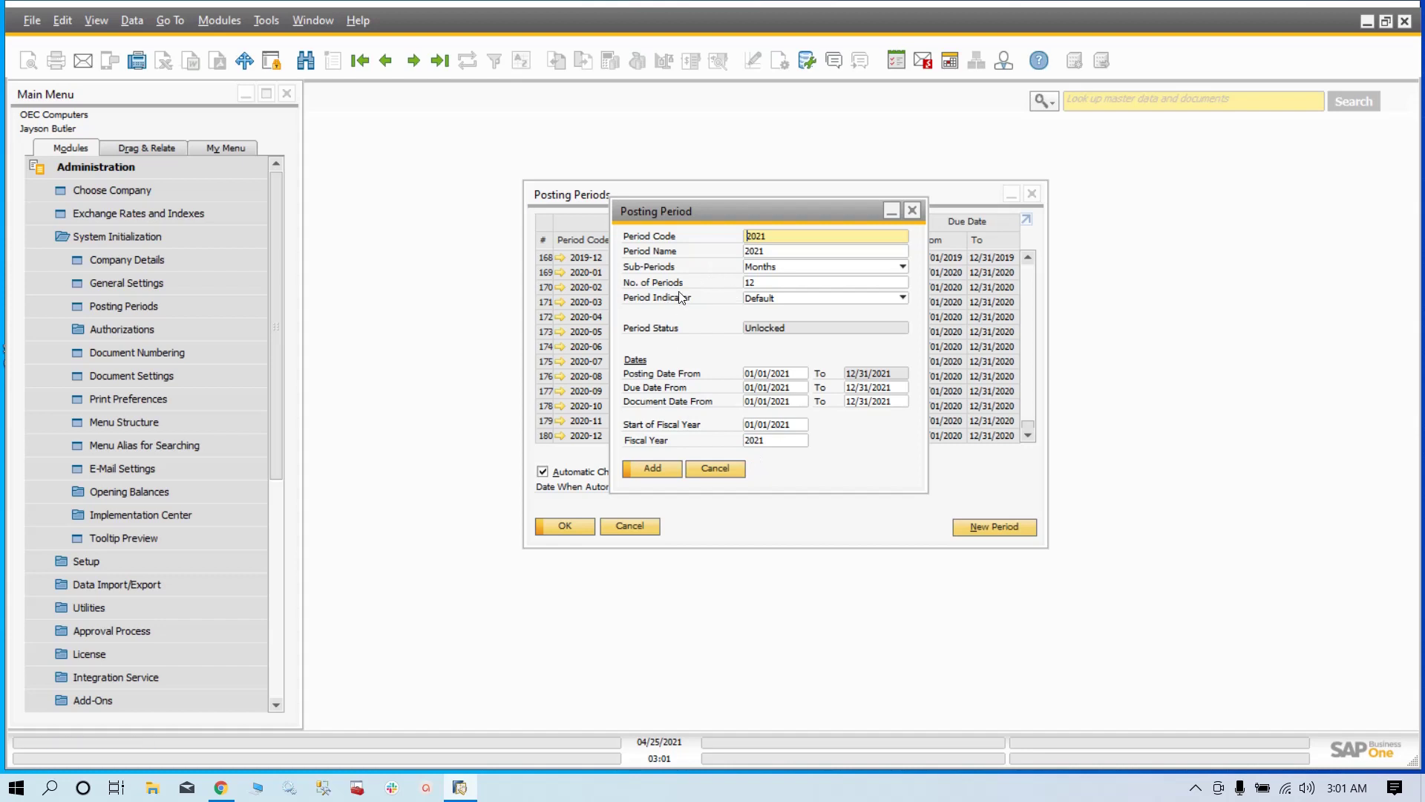
{"action": "left_click", "coordinate": [652, 469]}
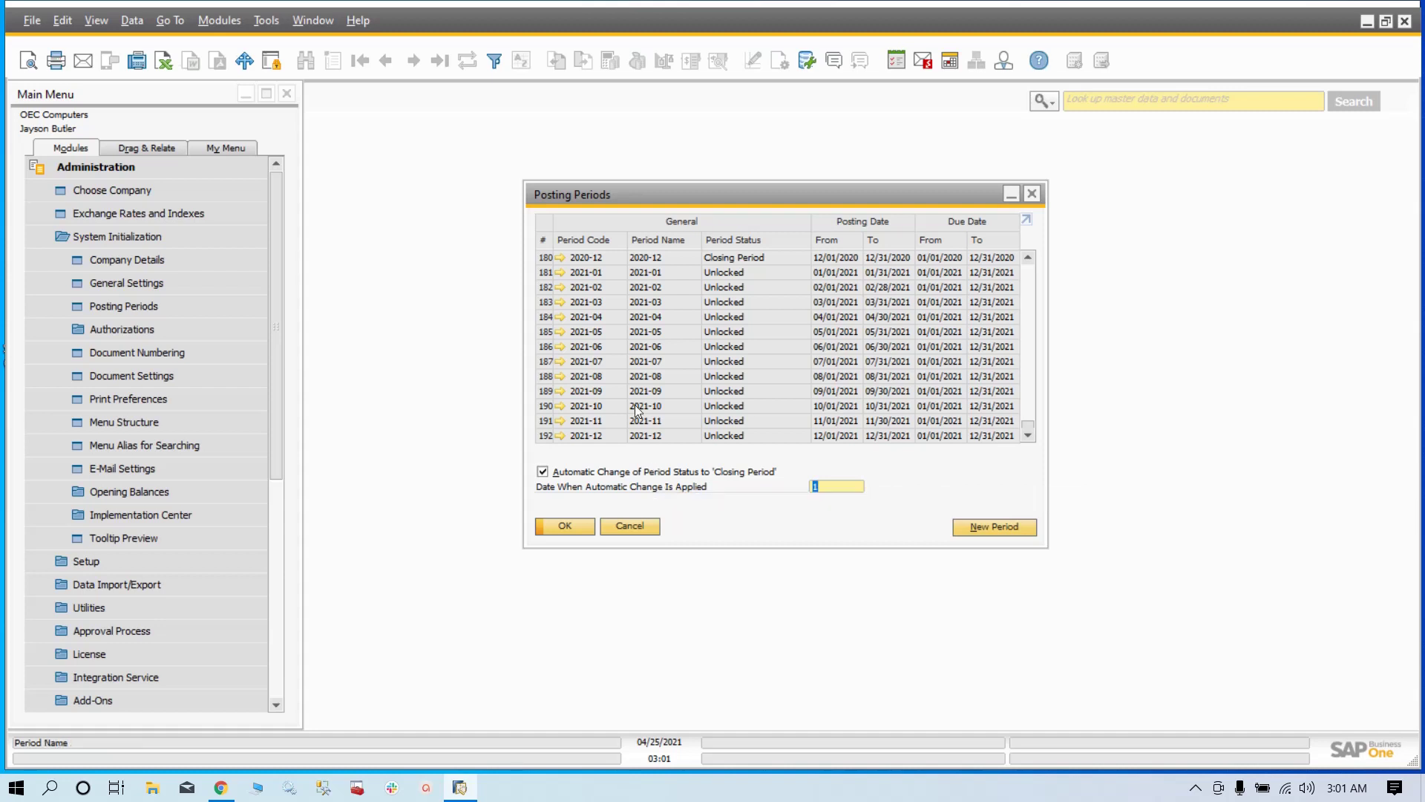
- Review the new 2021-01 to 2021-12 rows and confirm the Posting Periods list with OK
{"action": "scroll", "coordinate": [631, 401], "scroll_direction": "up", "scroll_amount": 3}
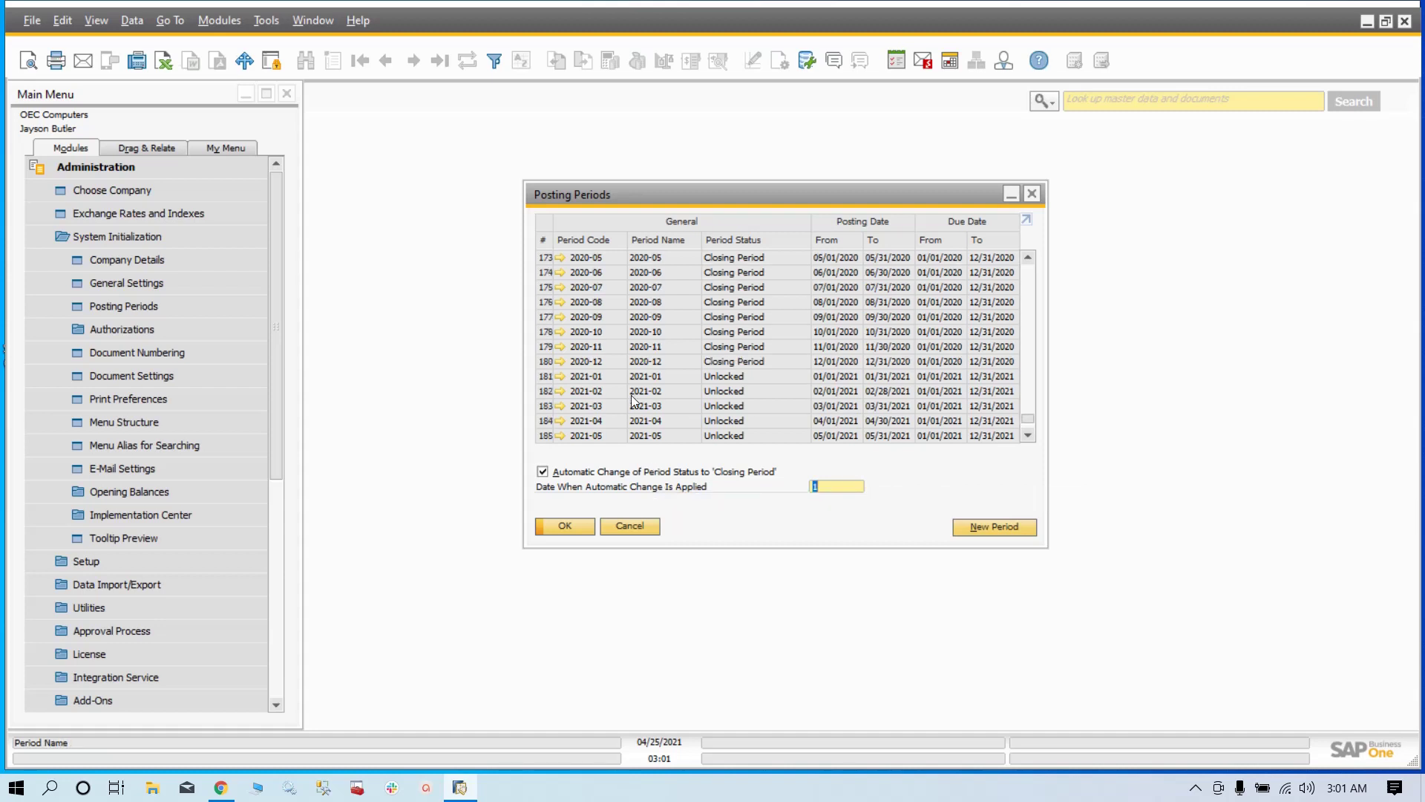
{"action": "scroll", "coordinate": [631, 401], "scroll_direction": "down", "scroll_amount": 3}
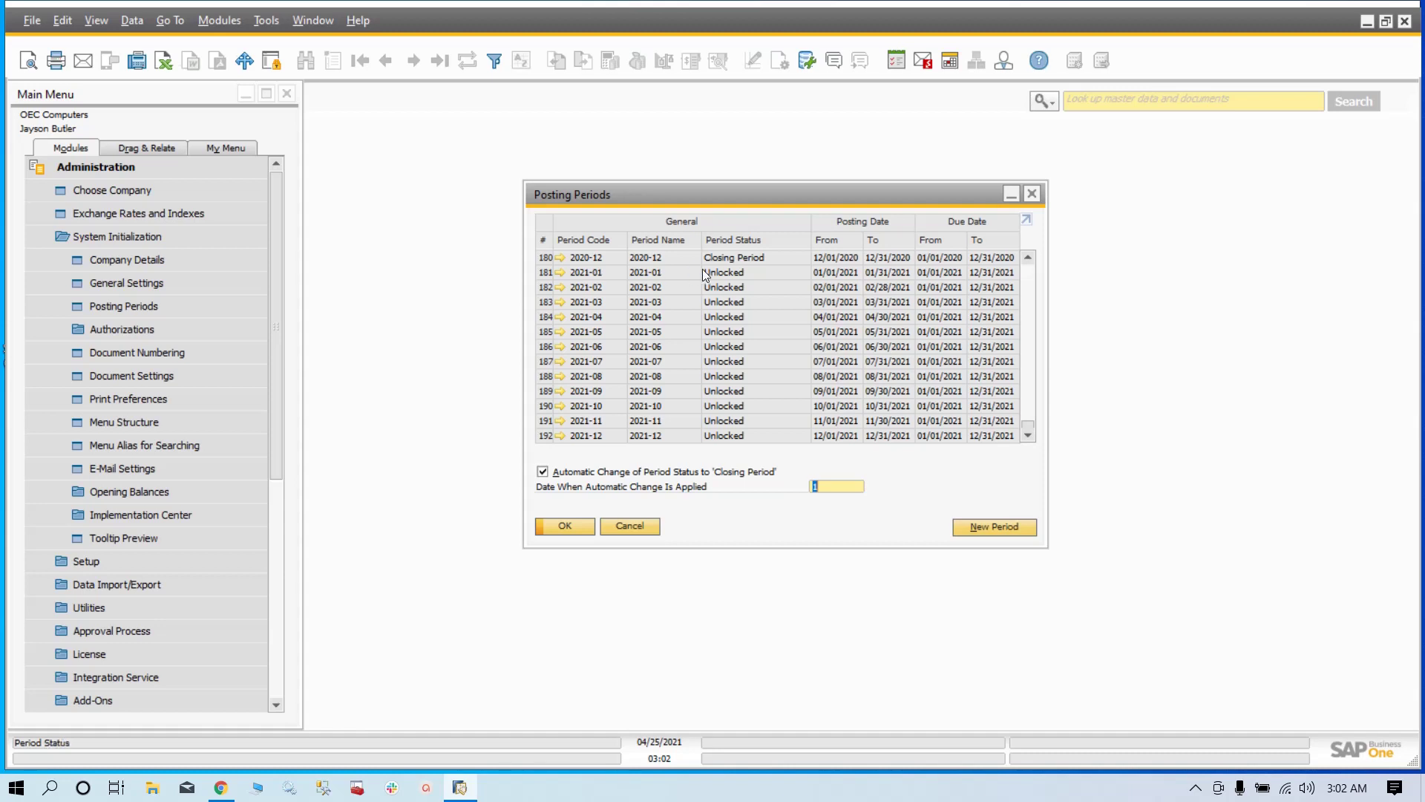
{"action": "left_click", "coordinate": [585, 525]}
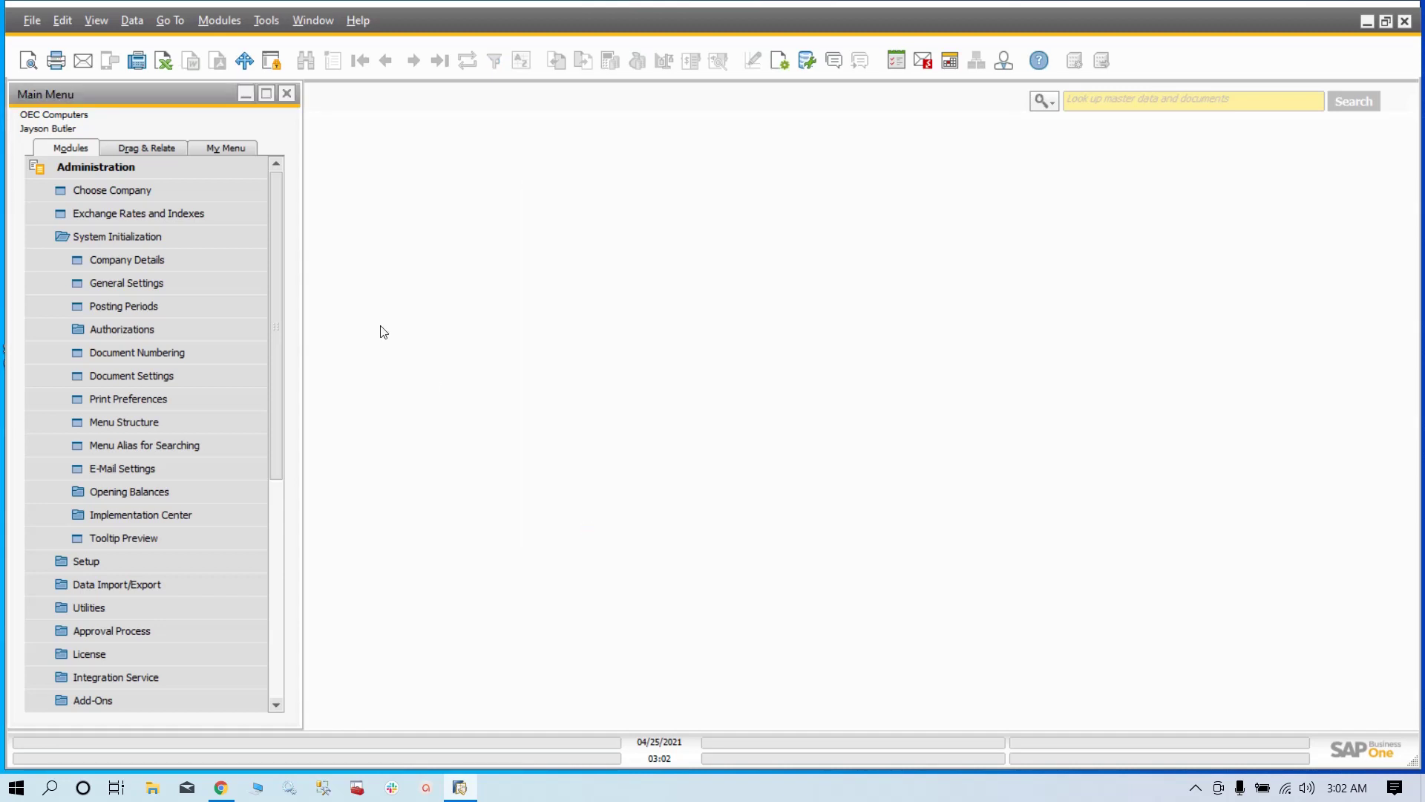
- Collapse System Initialization and Administration, then exit SAP Business One via File > Exit, confirming Yes
{"action": "left_click", "coordinate": [168, 236]}
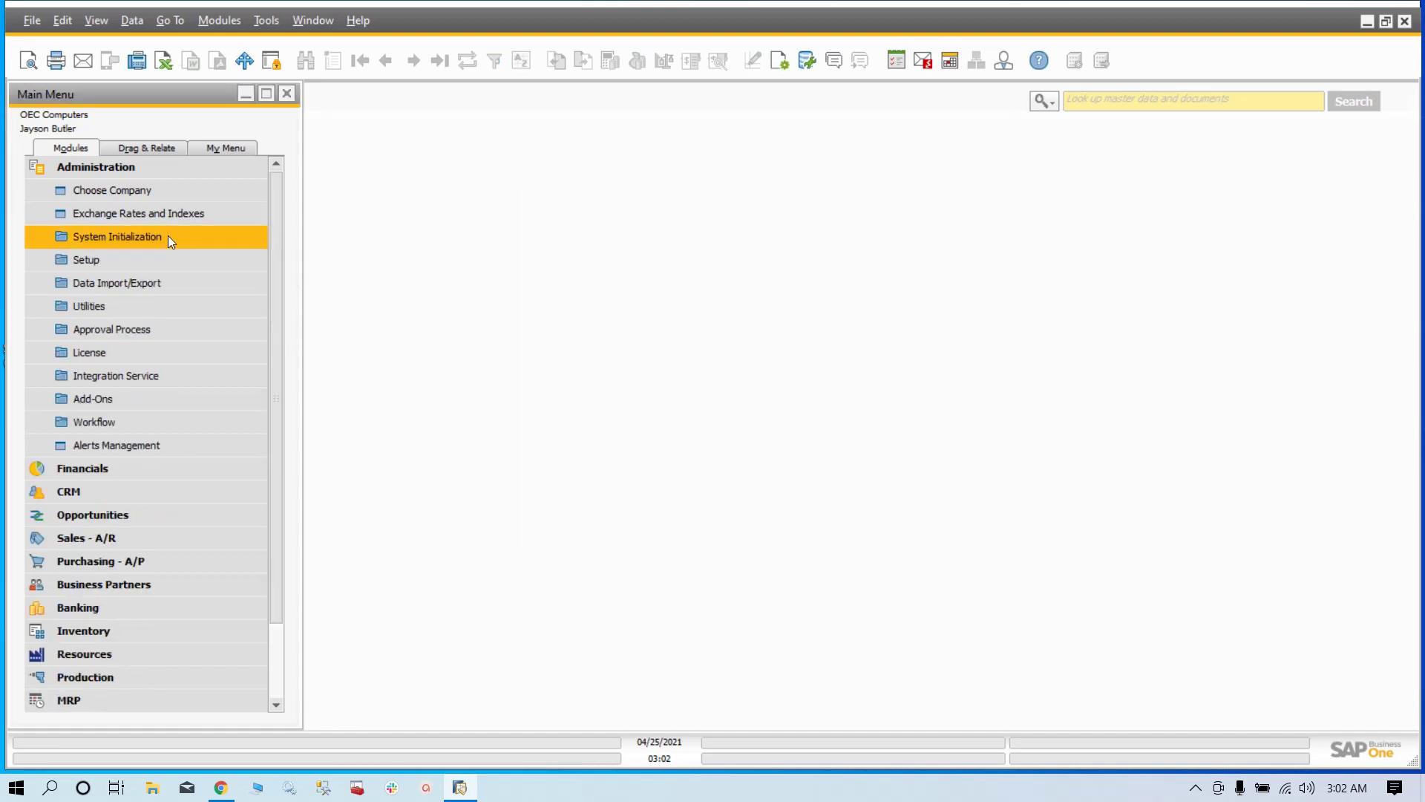
{"action": "left_click", "coordinate": [113, 159]}
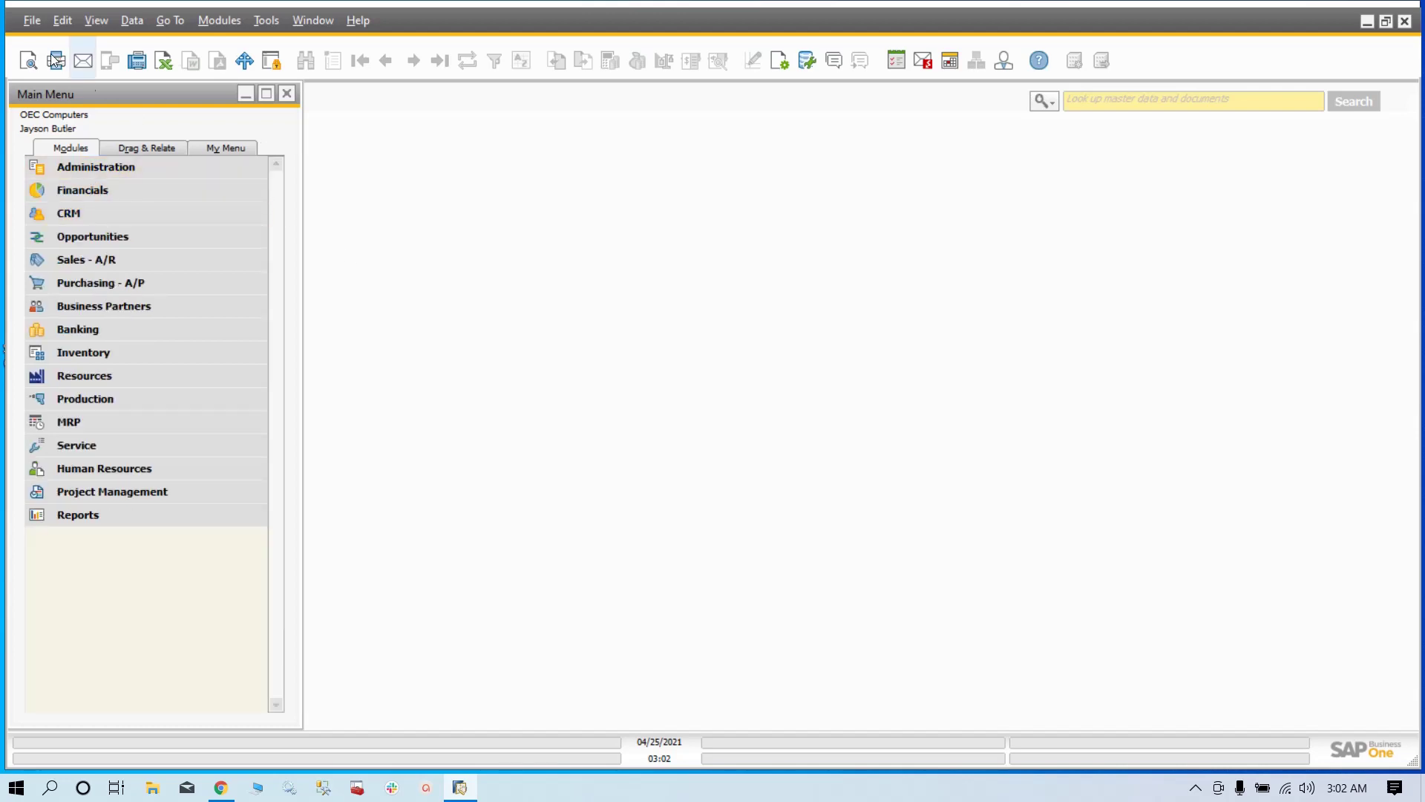
{"action": "left_click", "coordinate": [30, 21]}
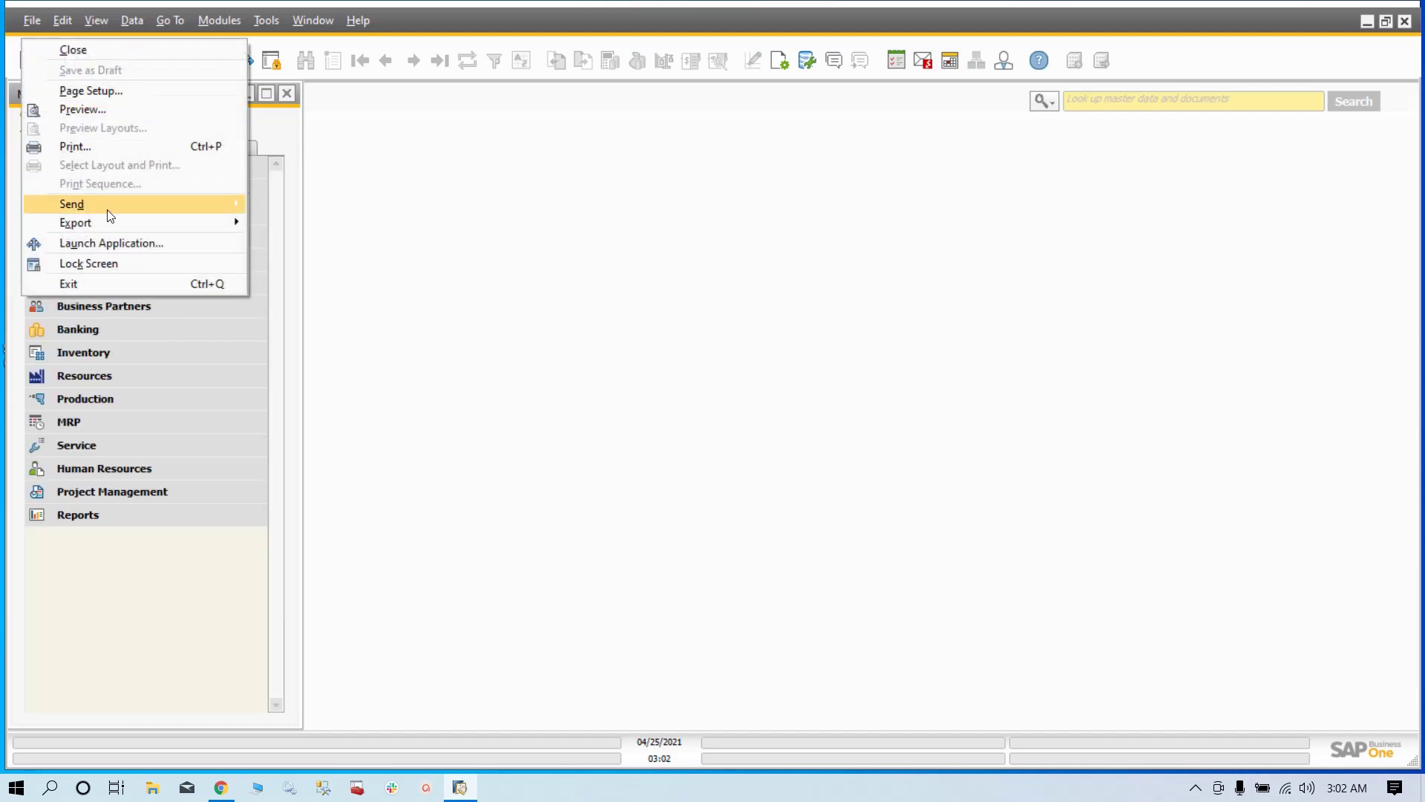
{"action": "left_click", "coordinate": [136, 284]}
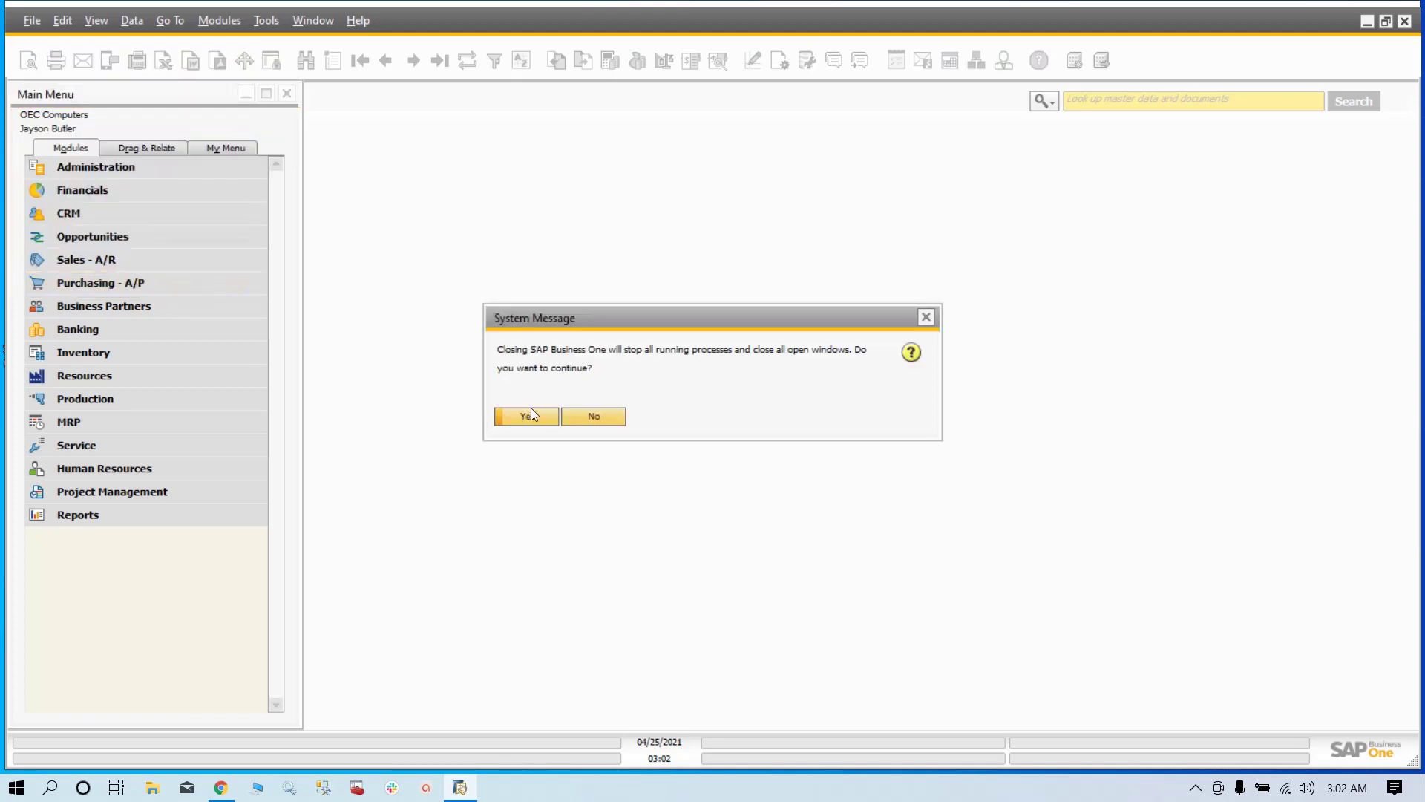
{"action": "left_click", "coordinate": [536, 416]}
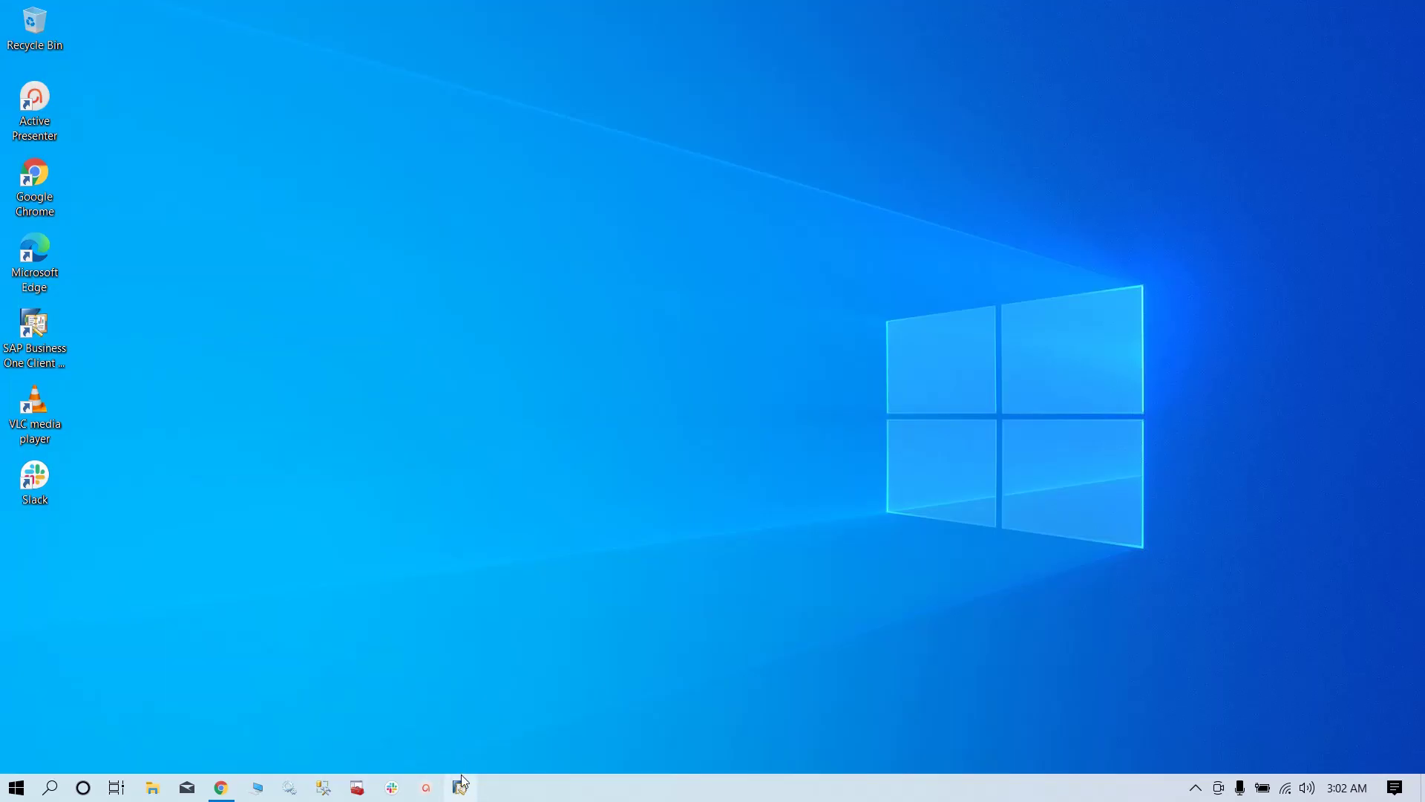
- Relaunch SAP Business One from the taskbar and log back in with the user ID and password
{"action": "left_click", "coordinate": [461, 786]}
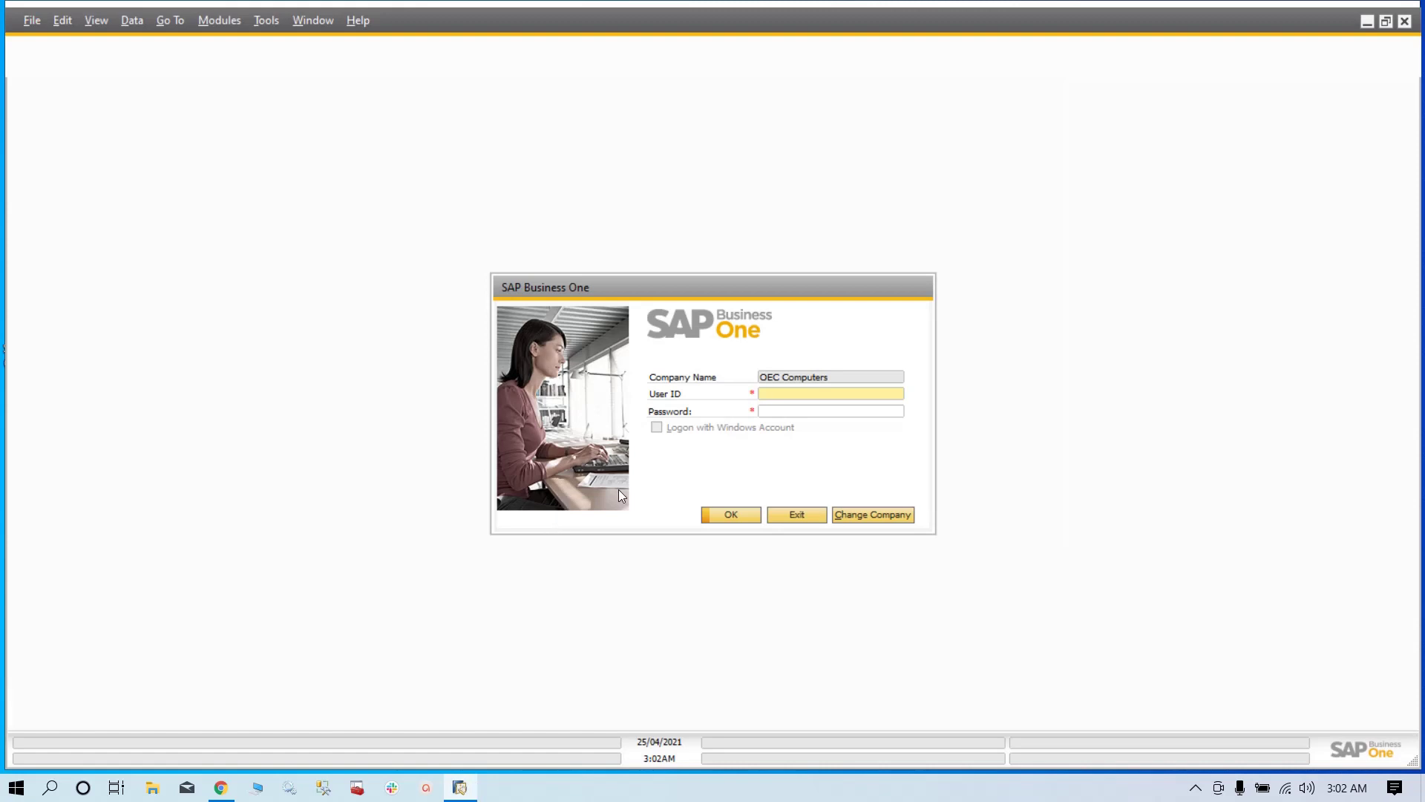
{"action": "type", "text": "managerm"}
{"action": "key", "text": "Tab"}
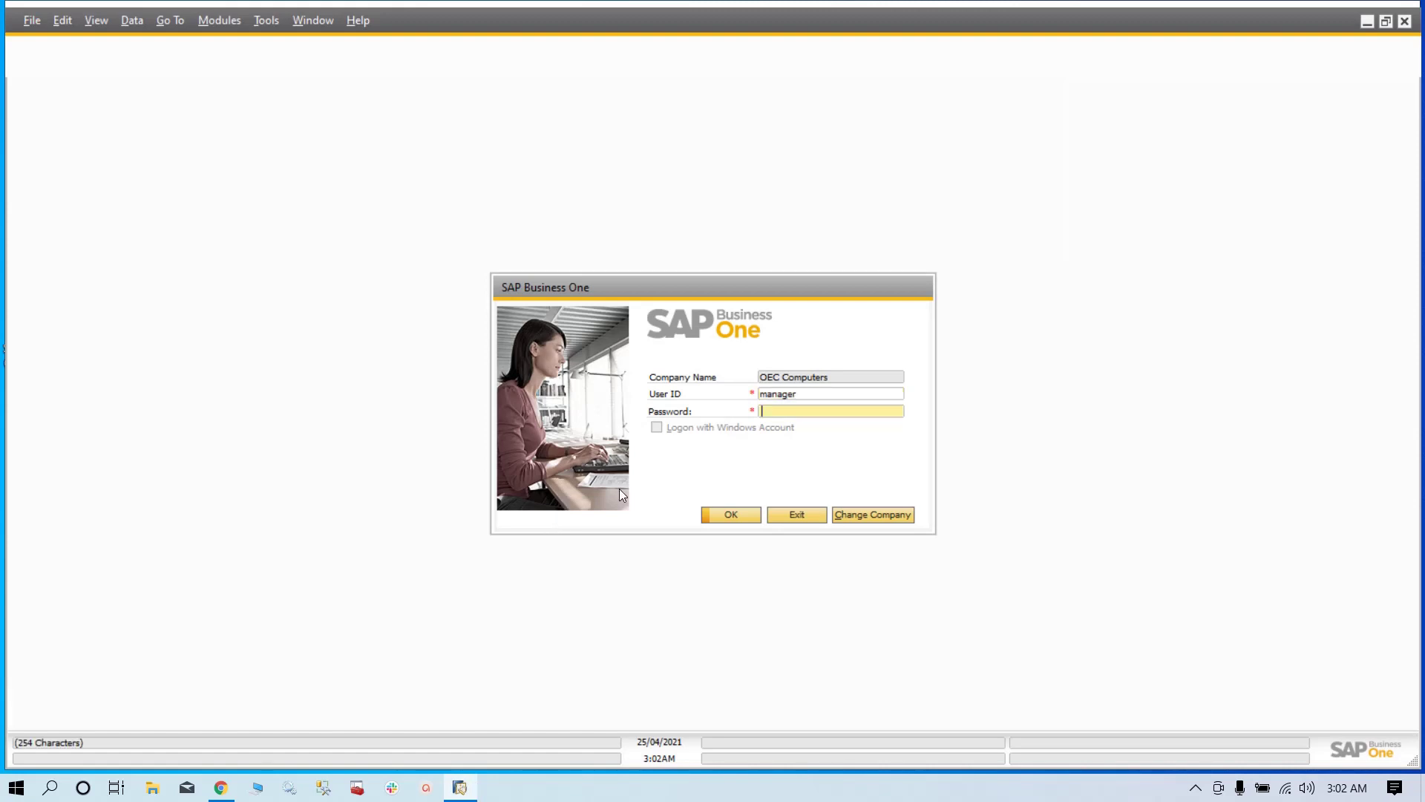
{"action": "type", "text": "manager"}
{"action": "key", "text": "Return"}
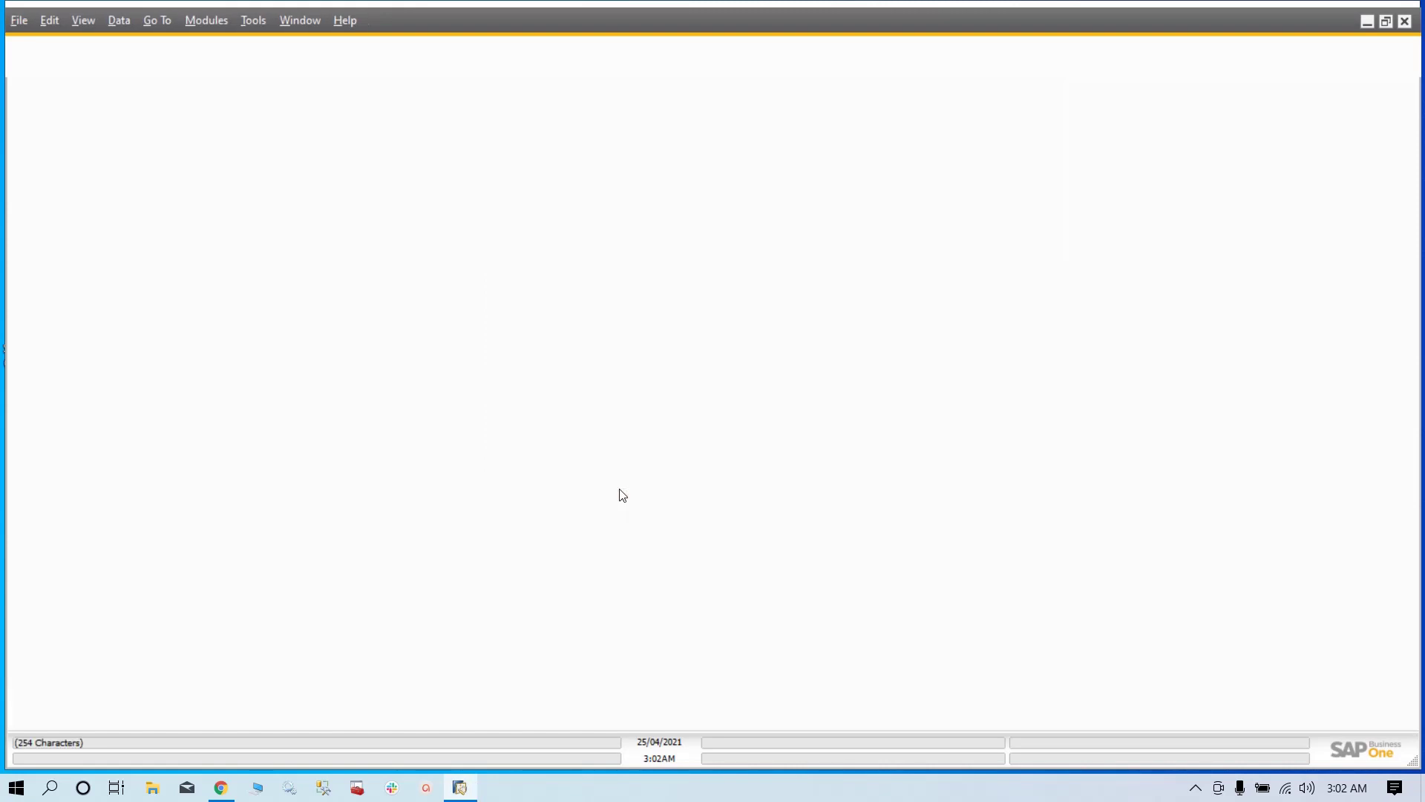